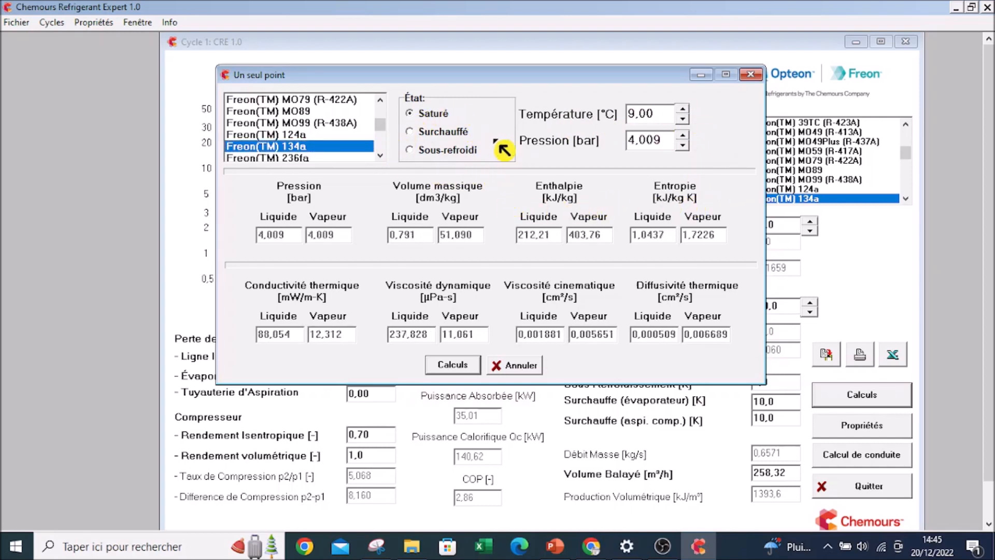
View the Freon 134a single-point properties at 9 °C and 4.009 bar for the saturated, superheated and subcooled states
click(448, 116)
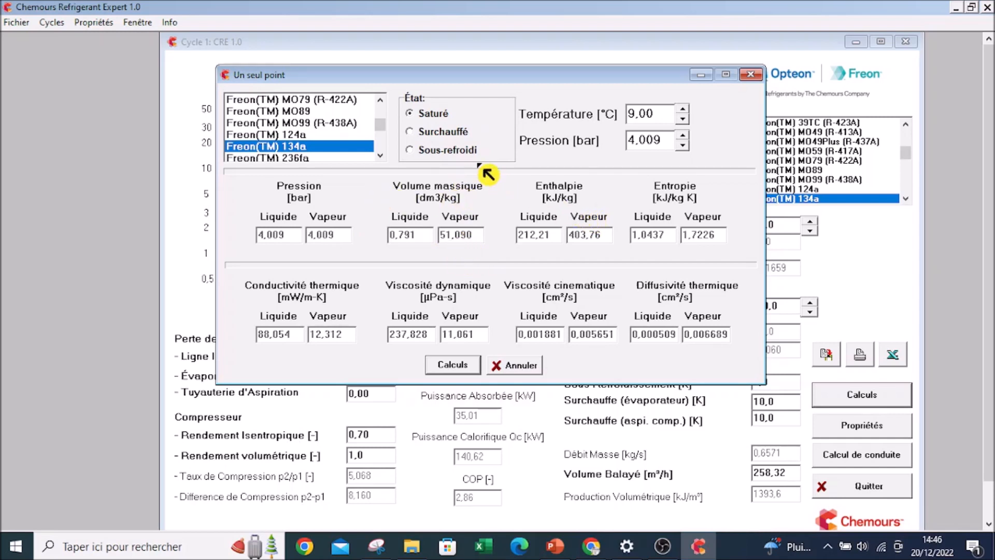
click(412, 135)
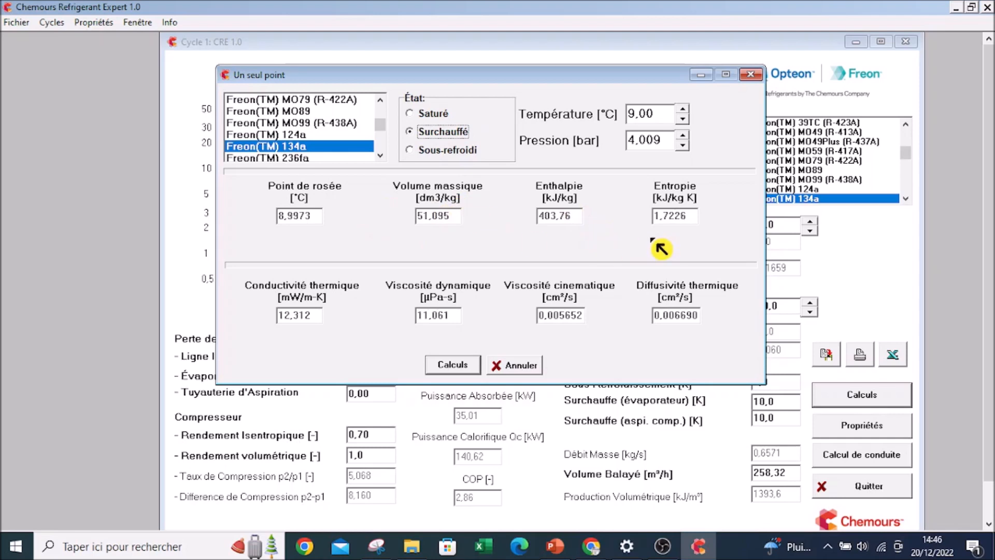
click(430, 150)
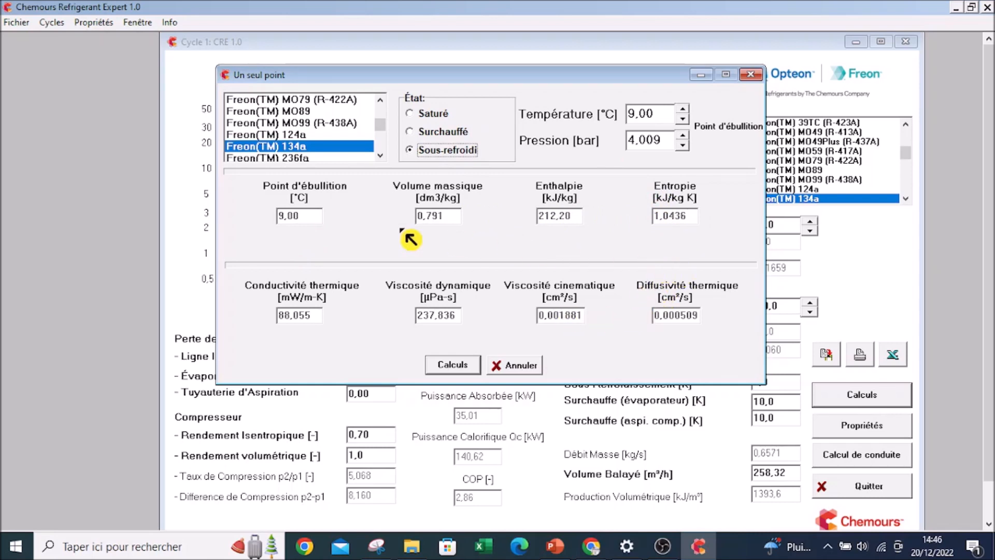
Browse the refrigerants offered for the single-point calculation, and close that calculation
mouse_move(381, 127)
mouse_down()
mouse_move(382, 100)
mouse_move(389, 138)
mouse_move(383, 118)
mouse_up()
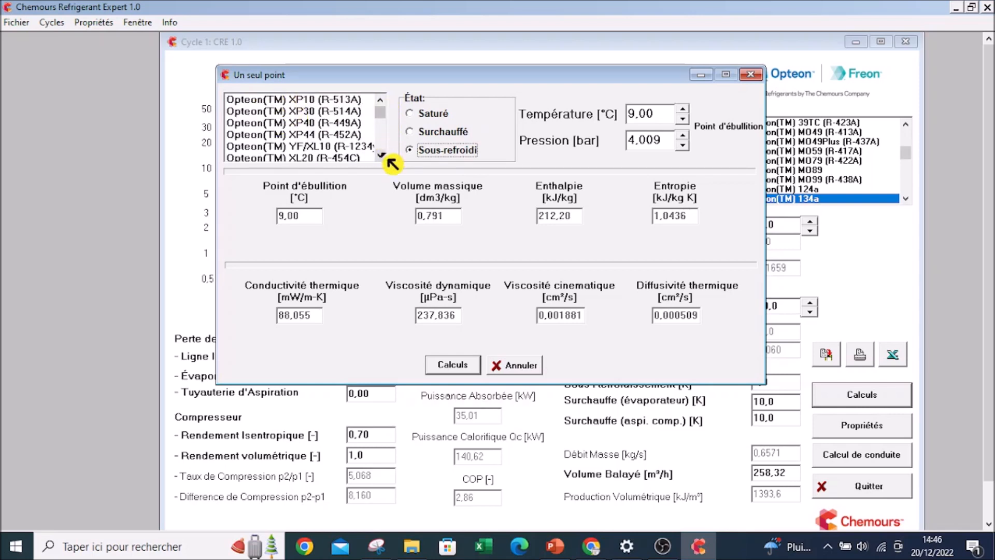
drag(385, 163, 384, 107)
click(383, 137)
click(353, 121)
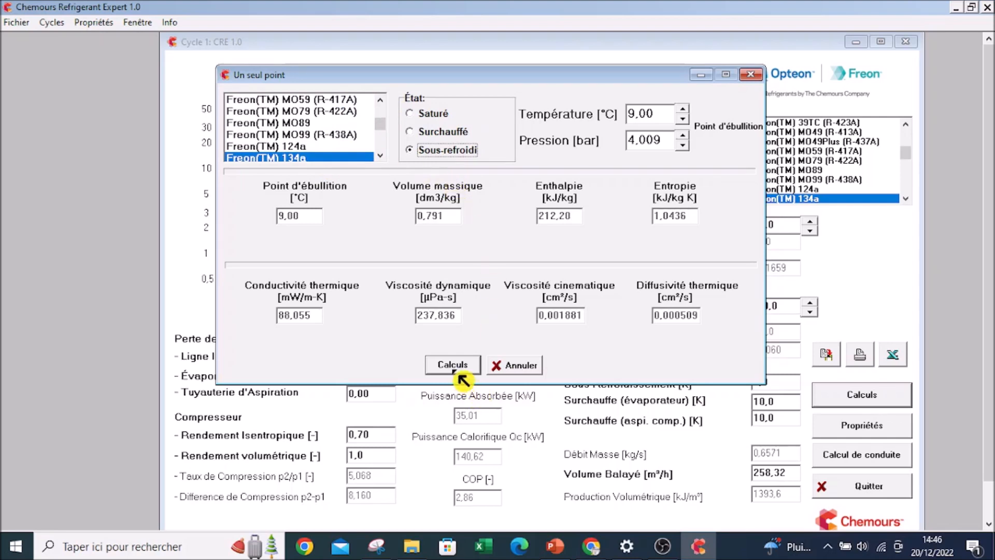
click(518, 369)
Generate a saturated state-variable property table for Freon 134a from -20 to 70 °C with a step of 1 °C
click(103, 26)
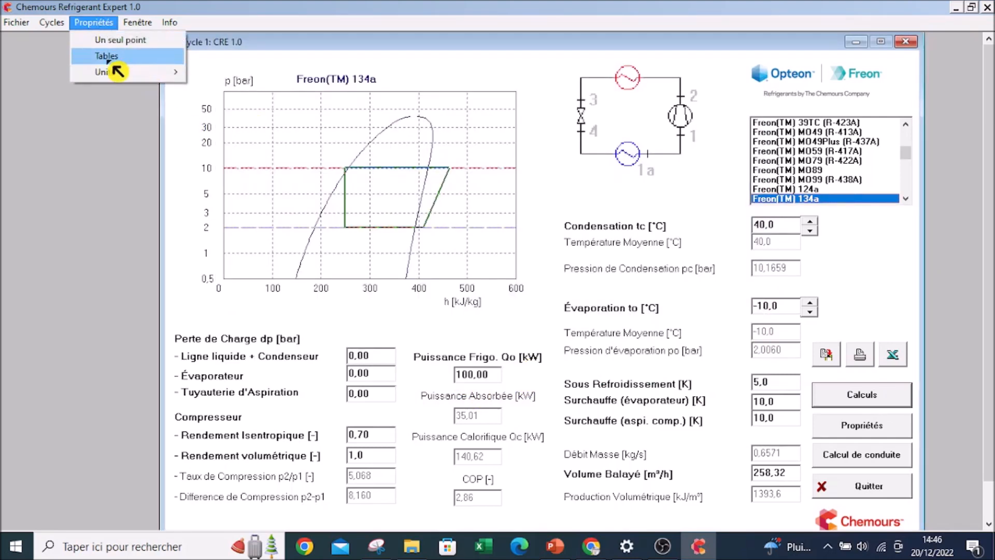
click(111, 58)
drag(361, 82, 538, 68)
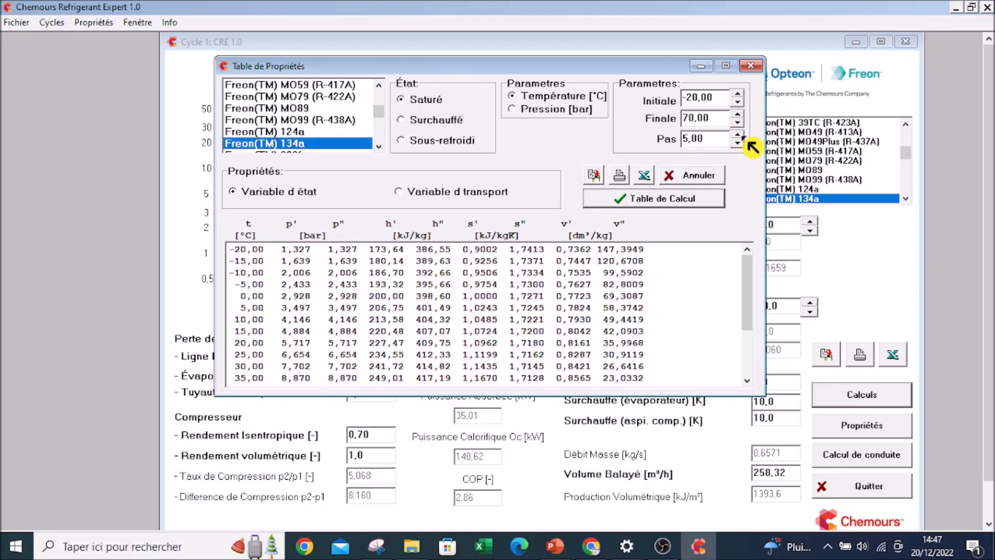
text(1)
click(669, 208)
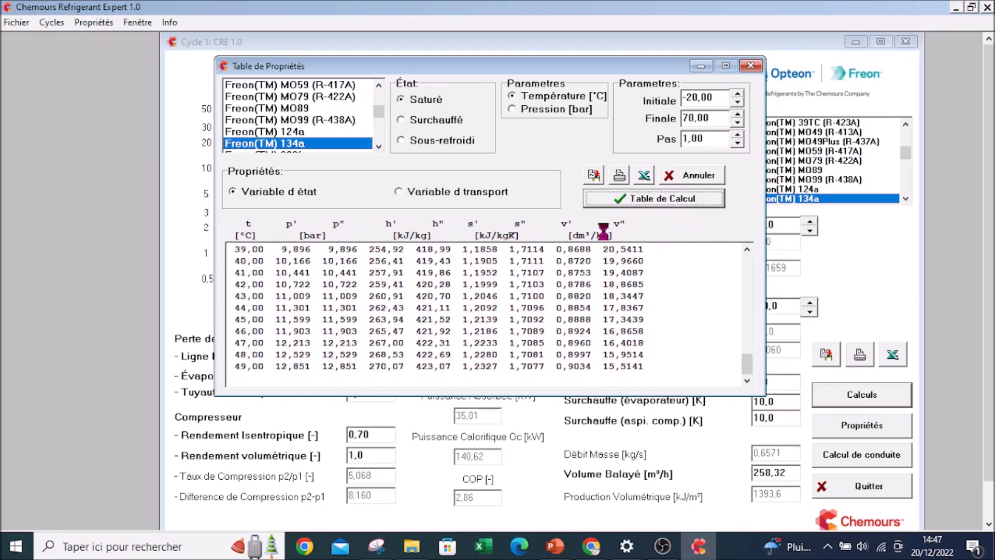
mouse_move(747, 370)
mouse_down()
mouse_move(760, 255)
mouse_move(746, 381)
mouse_up()
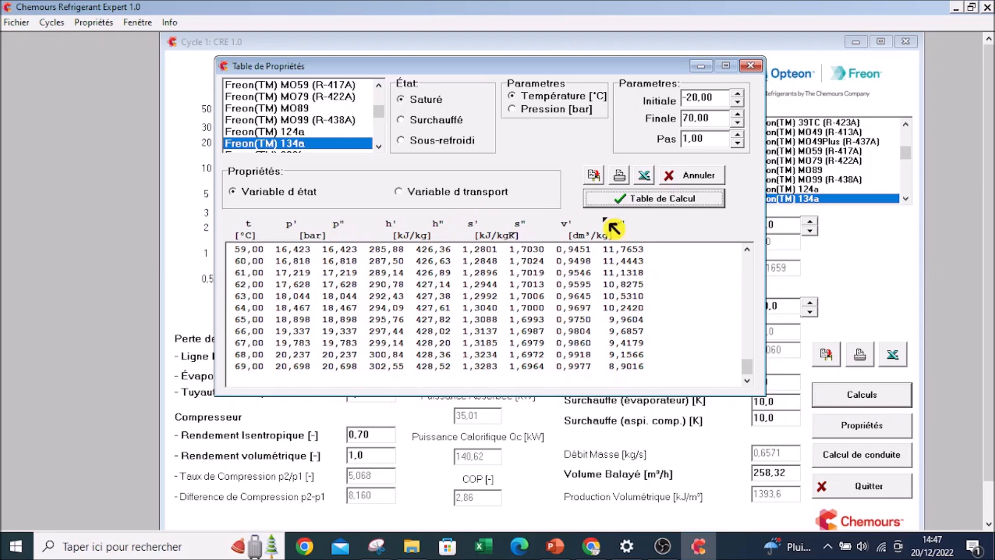
Print the property table to a PDF, replacing the existing file hh in the Téléchargements folder
click(619, 174)
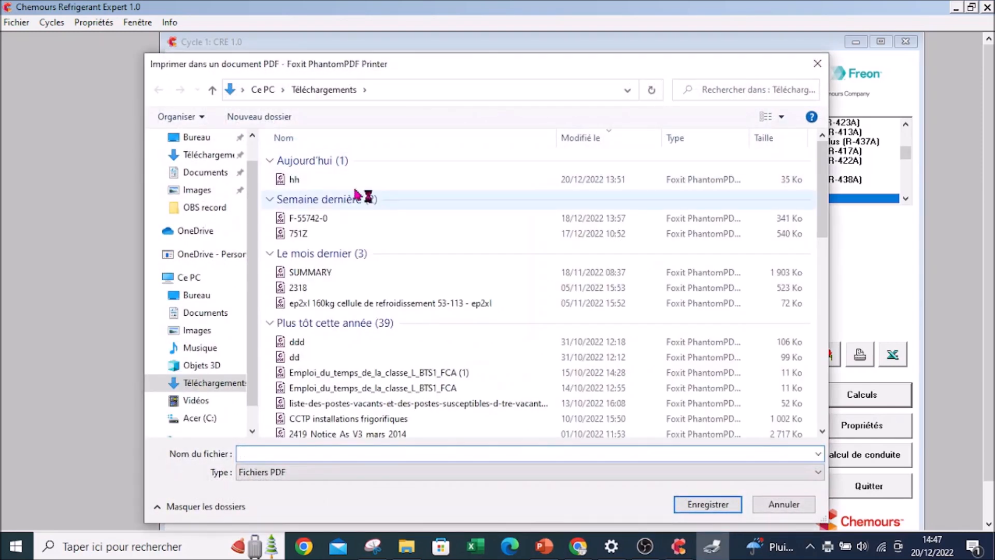
click(335, 181)
click(697, 505)
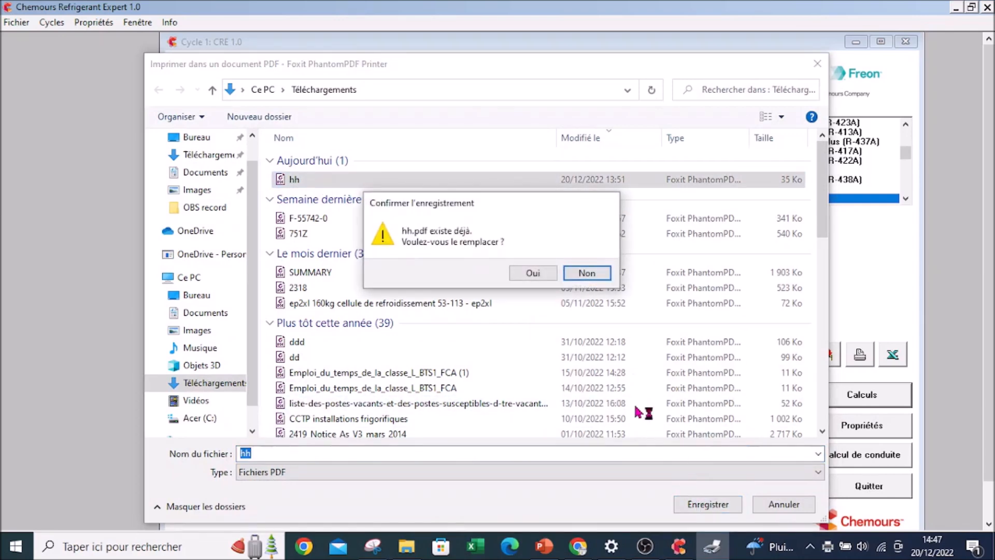
click(540, 279)
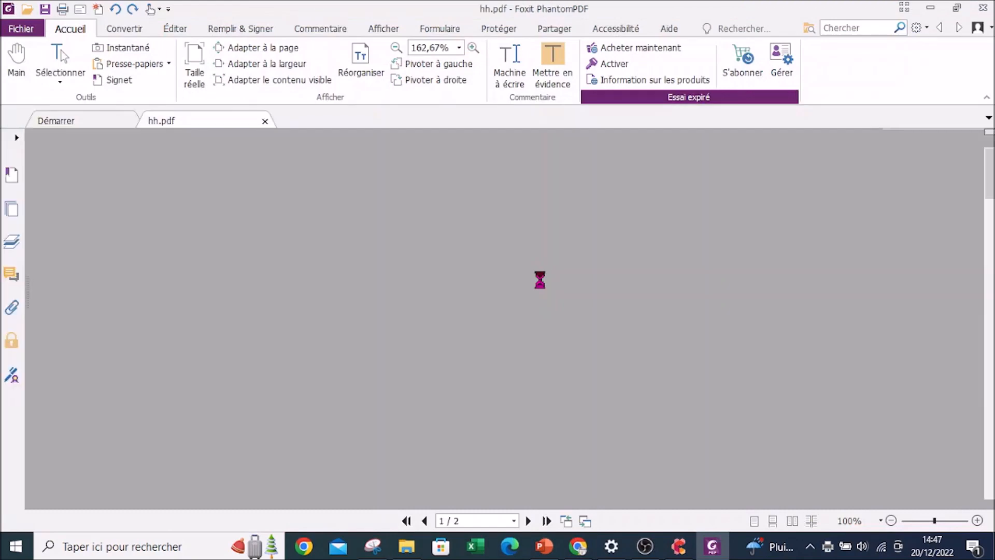
Look through the property table in the hh.pdf file, and close both the PDF and the table window
scroll(545, 283, down, 5)
scroll(553, 284, down, 20)
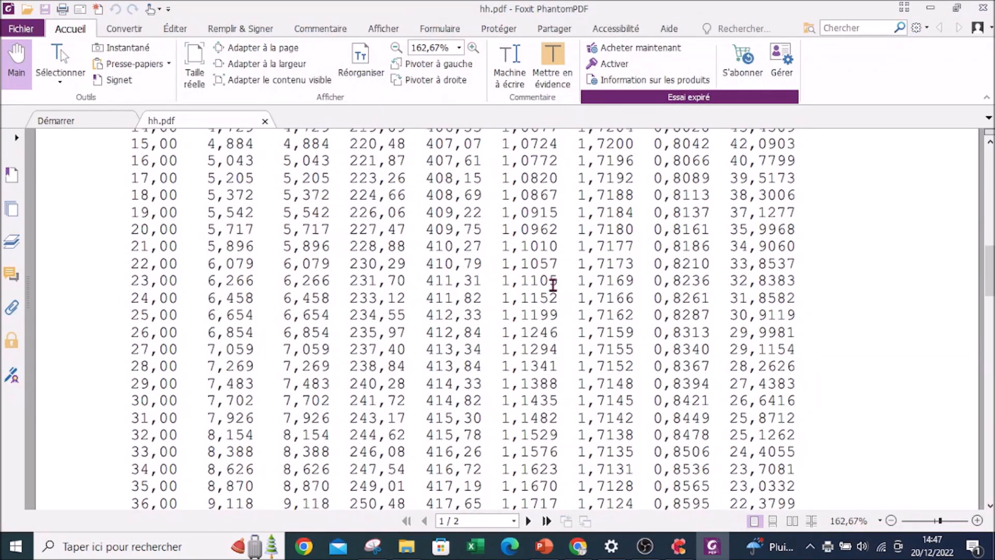
scroll(554, 286, up, 20)
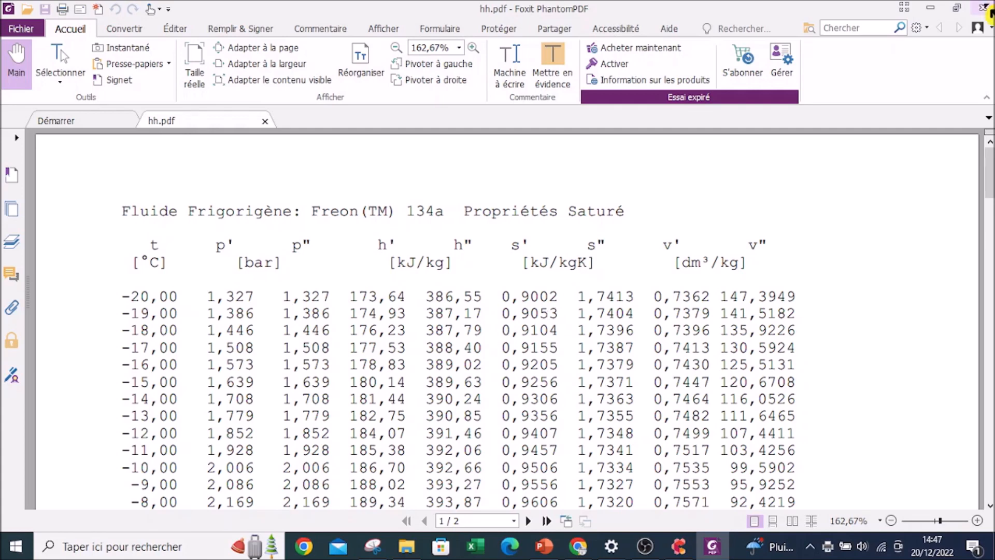
click(989, 14)
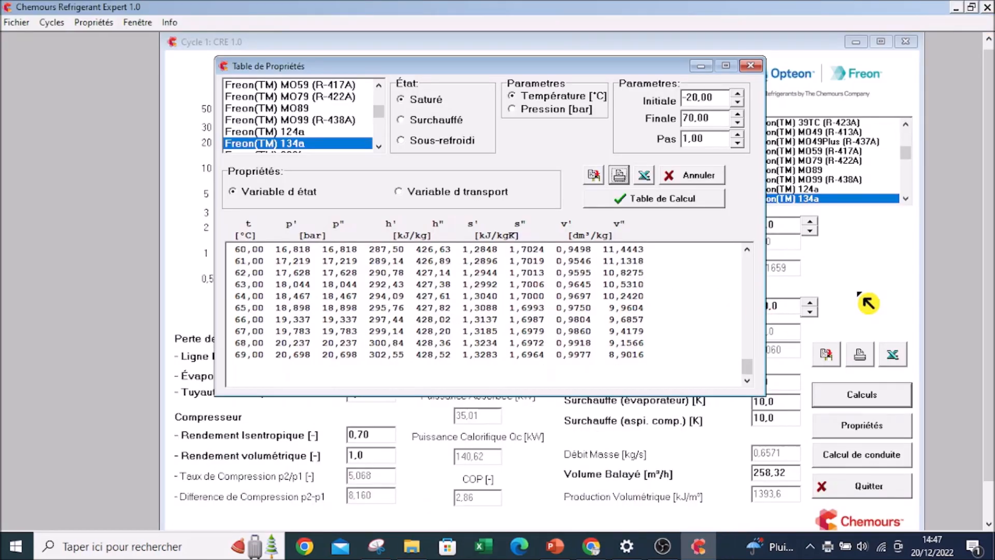
click(752, 66)
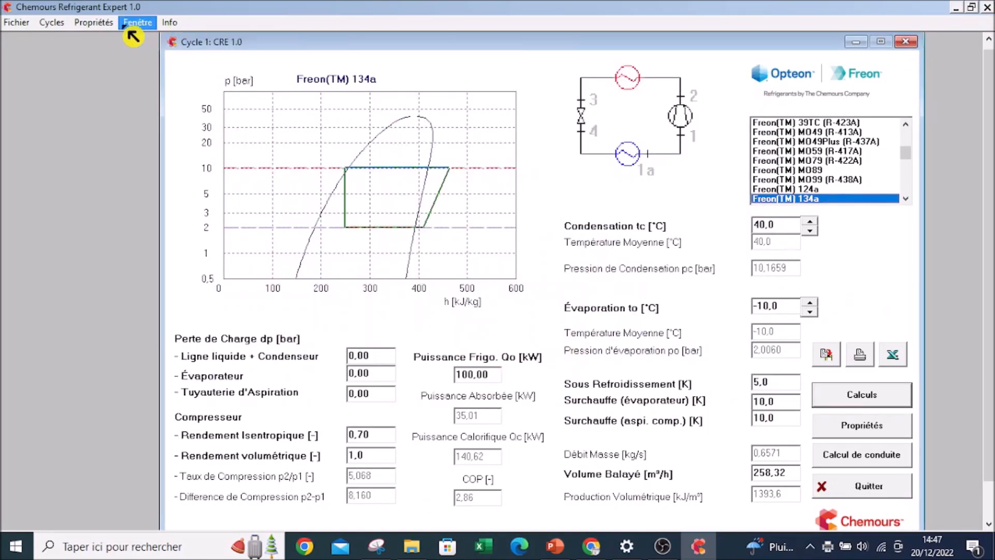
Choose SI units (Unité SI) for the refrigerant properties
click(94, 22)
mouse_move(133, 78)
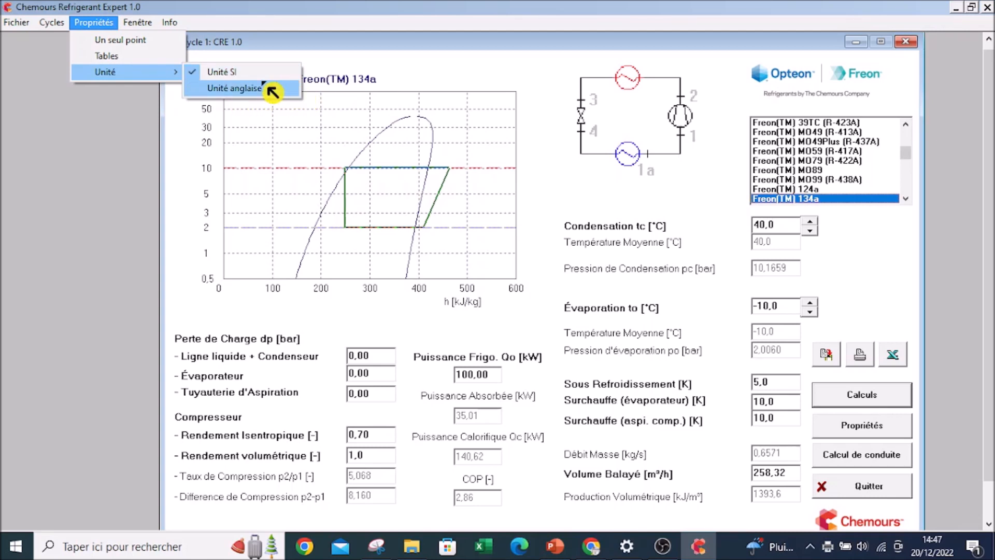
click(232, 72)
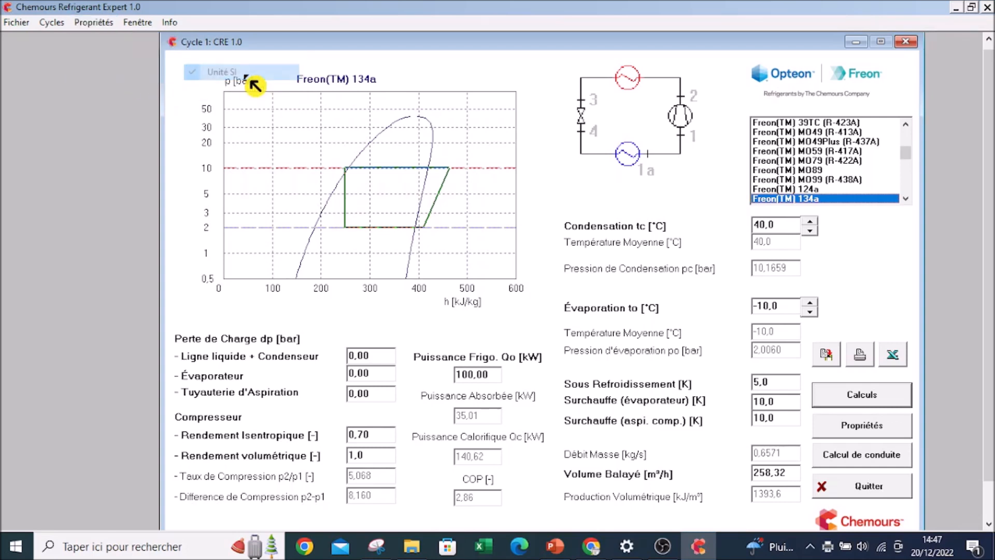
Check the window arrangement options and the information on the current startup parameter file, and dismiss the message
click(146, 32)
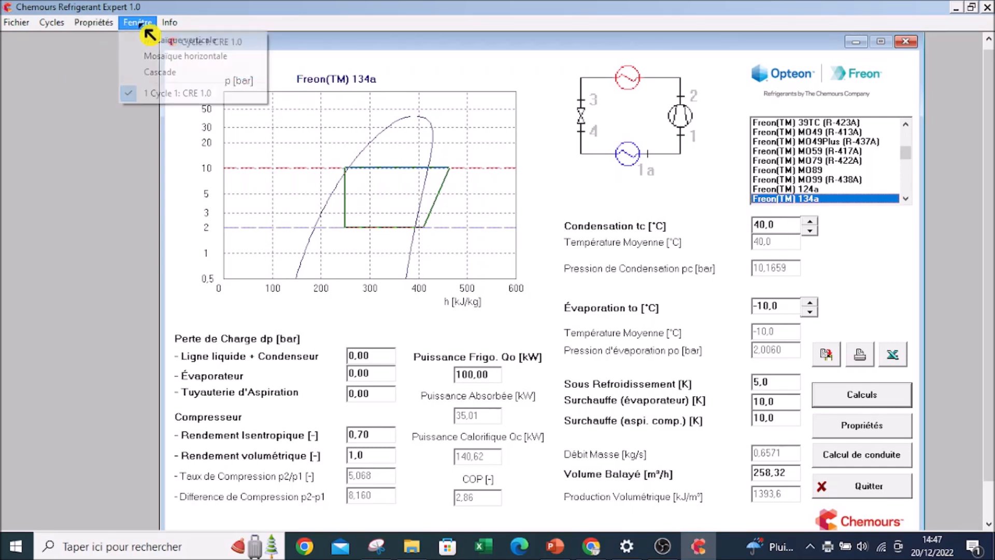
mouse_move(171, 31)
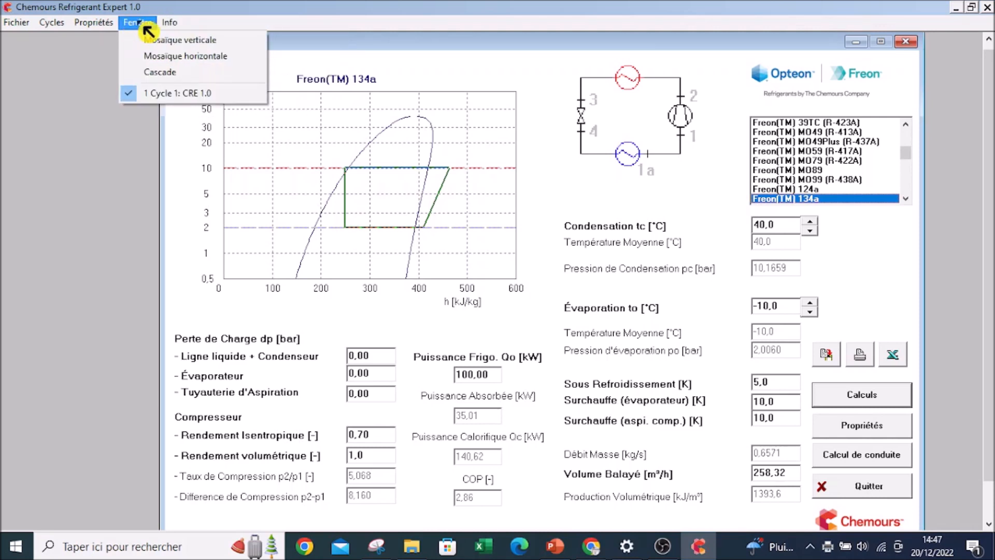
click(61, 139)
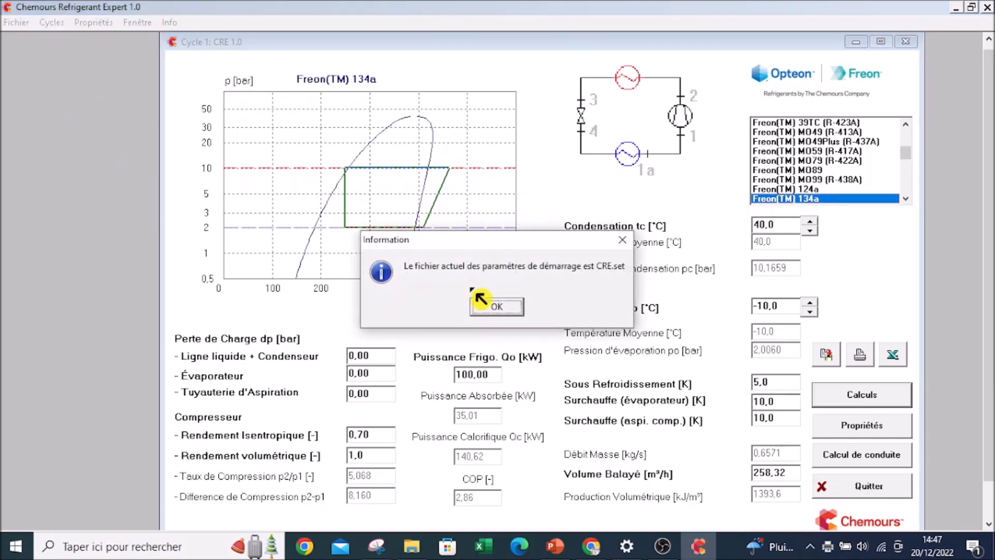
click(496, 307)
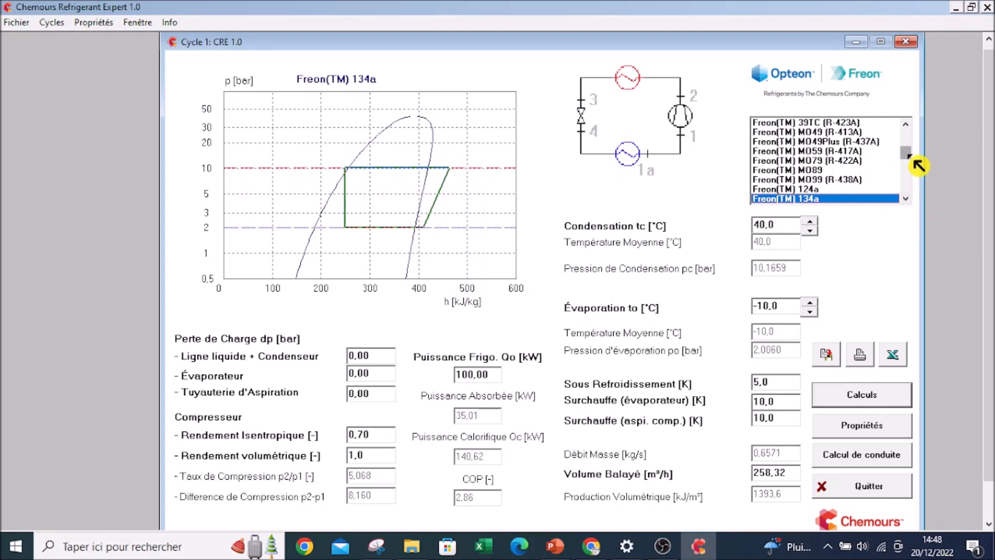
Try lowering the condensation temperature of the Freon 134a cycle to 24 °C, and restore it to 40 °C
click(905, 200)
click(905, 200)
click(905, 199)
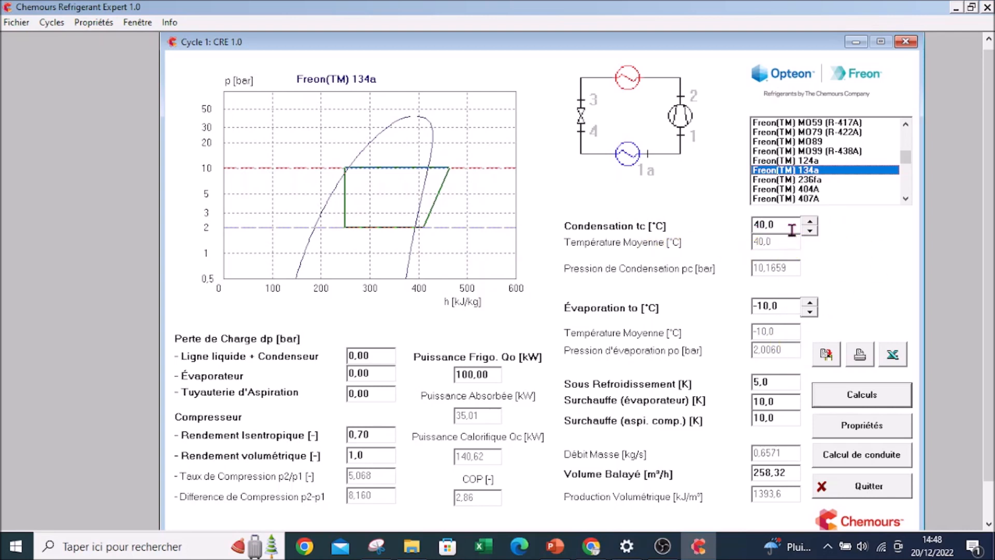
click(813, 233)
click(814, 233)
click(813, 233)
click(813, 232)
click(812, 233)
click(813, 232)
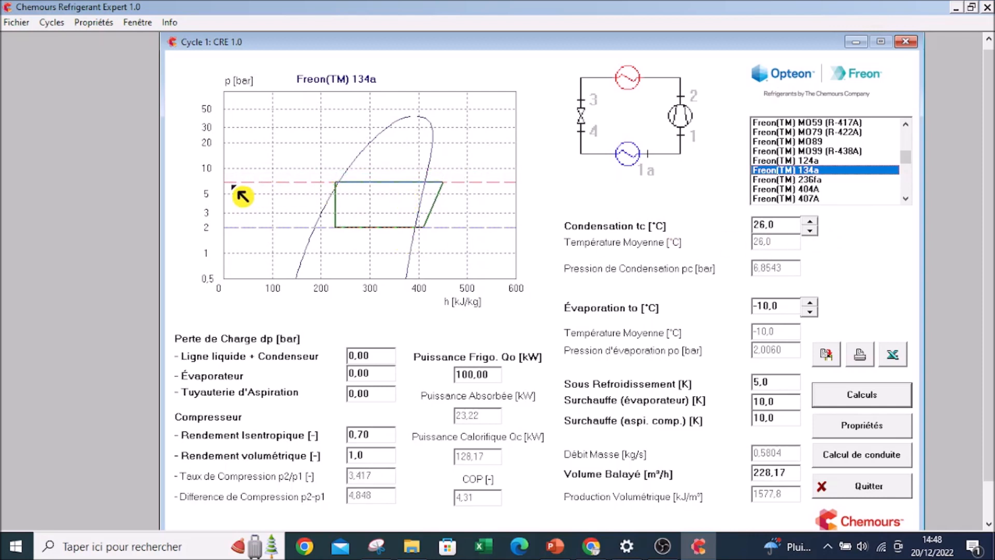
click(810, 233)
click(810, 221)
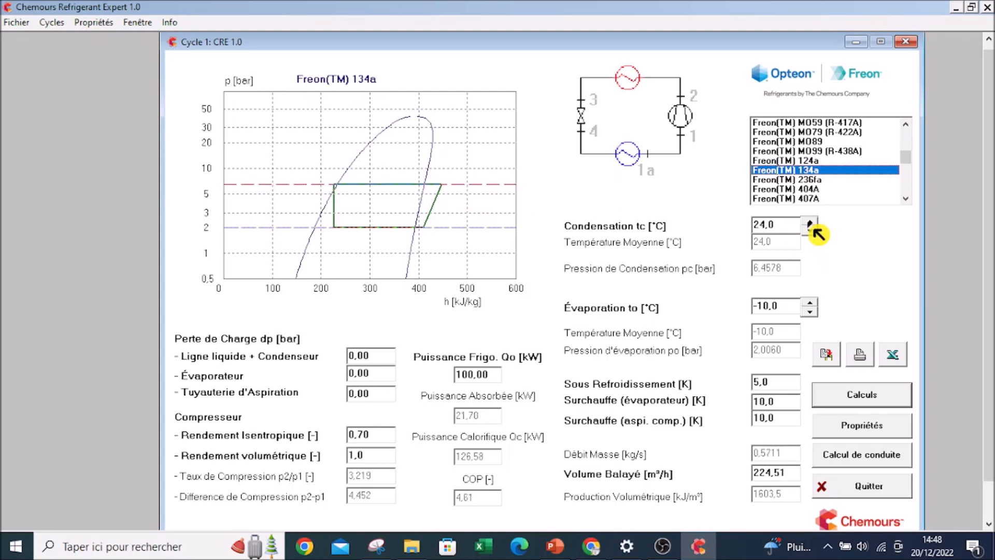
click(811, 223)
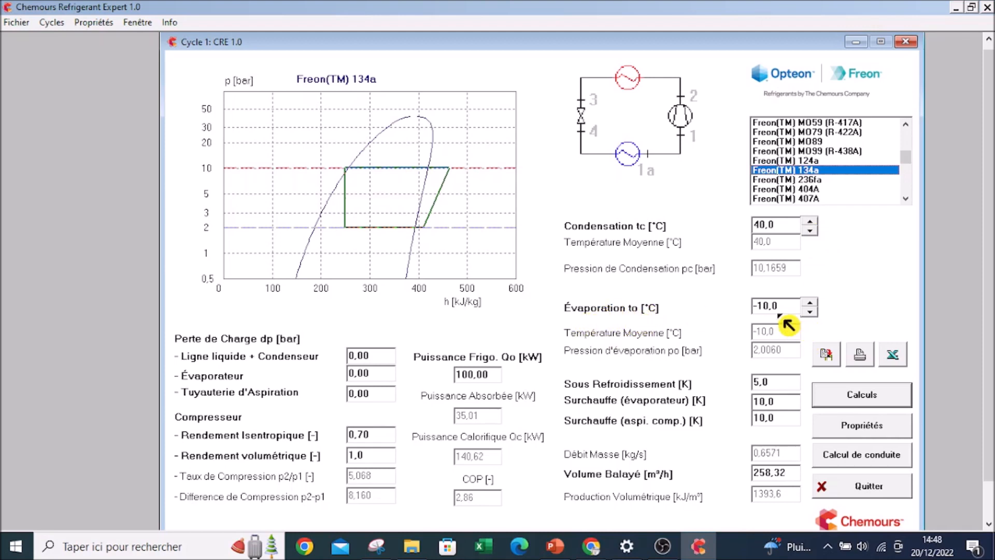
Set the evaporation temperature to 0 °C and the evaporator superheat to 5 K
click(810, 311)
click(812, 313)
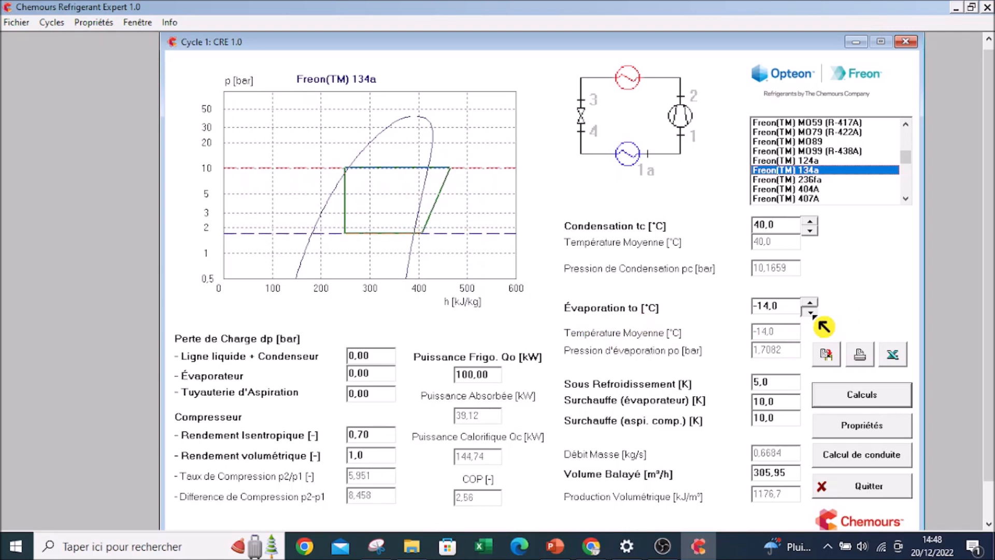
click(812, 313)
click(812, 302)
triple_click(812, 302)
triple_click(813, 302)
triple_click(813, 302)
double_click(813, 302)
click(812, 302)
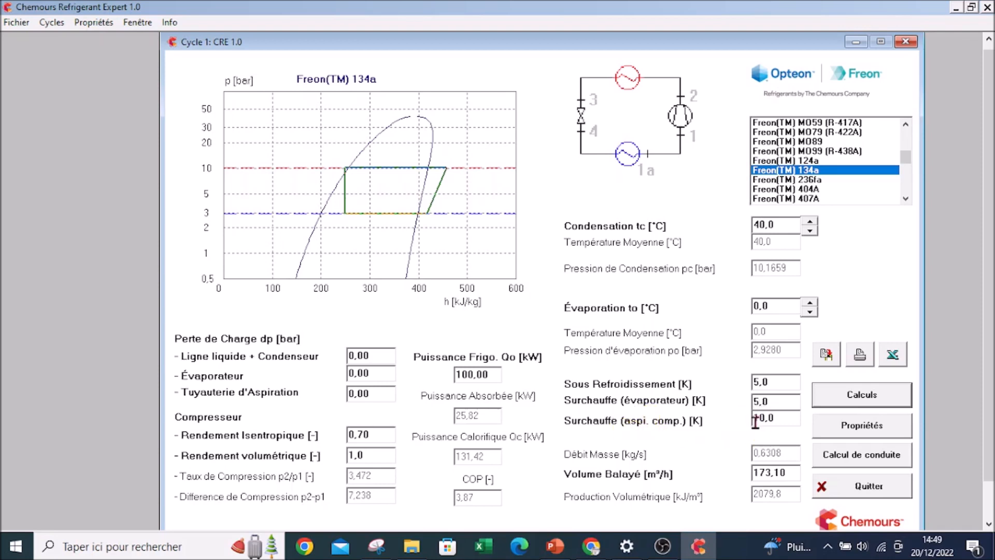
Set the compressor suction superheat to 0 K and the compressor's volumetric efficiency to 0.860
click(766, 418)
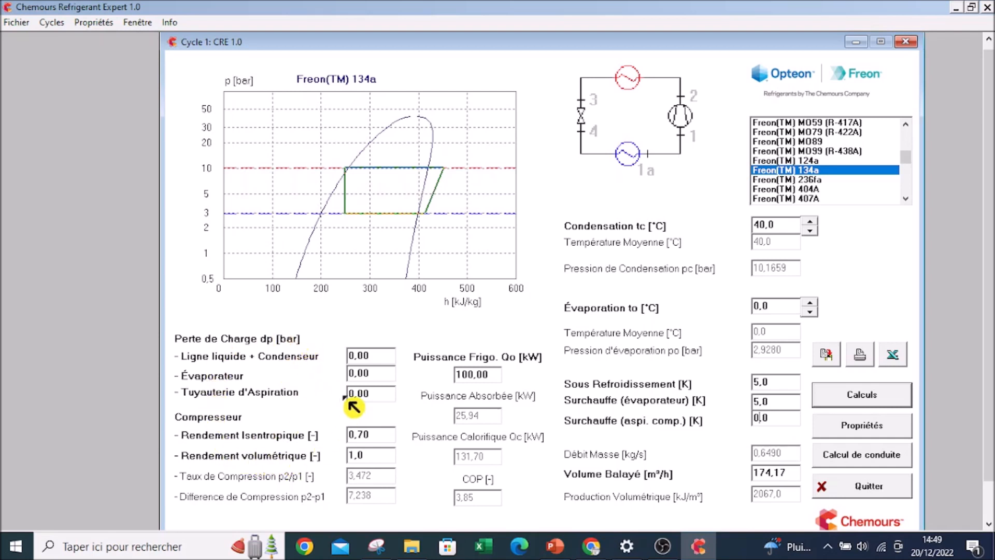
click(387, 356)
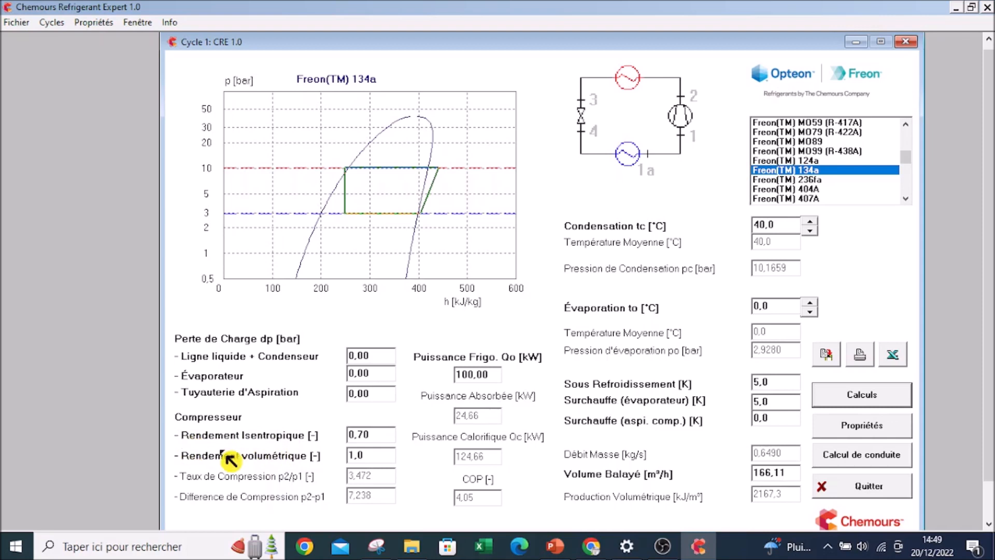
click(375, 437)
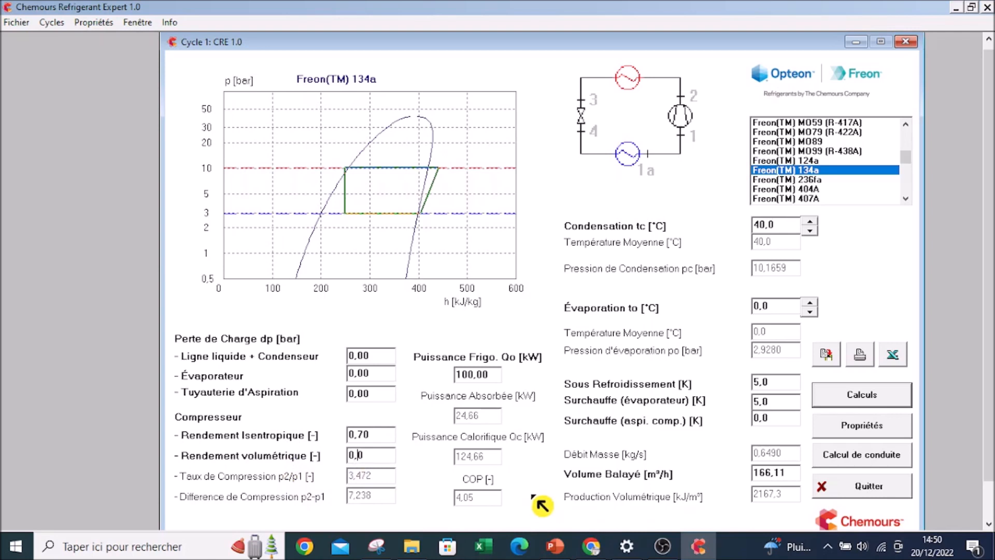
click(351, 455)
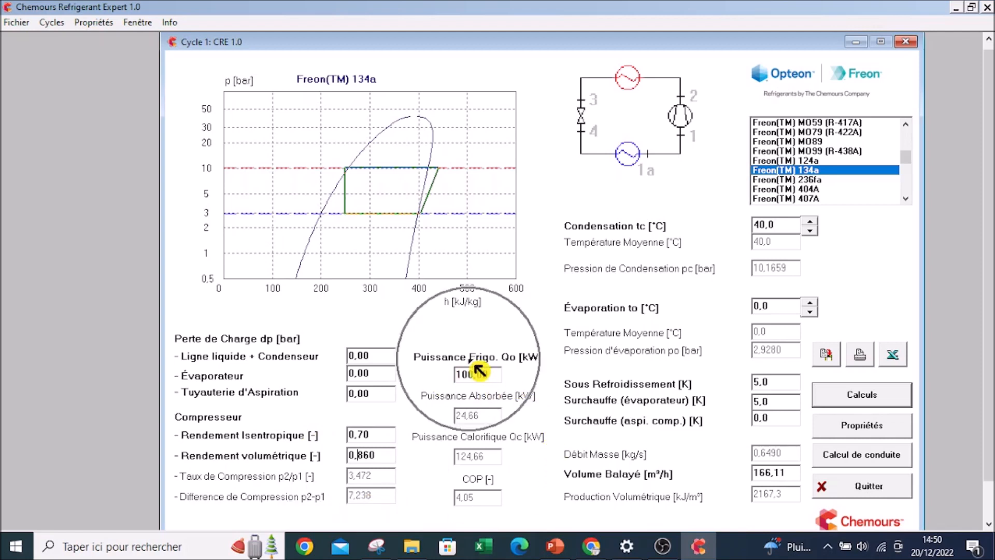
Set the refrigerating capacity Qo to 10 kW and recalculate the cycle
click(471, 379)
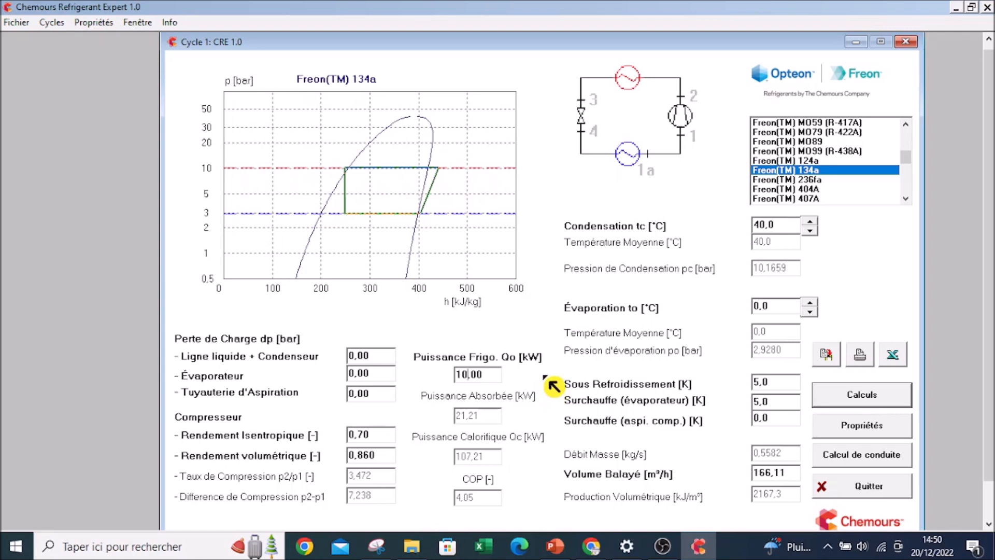
click(877, 406)
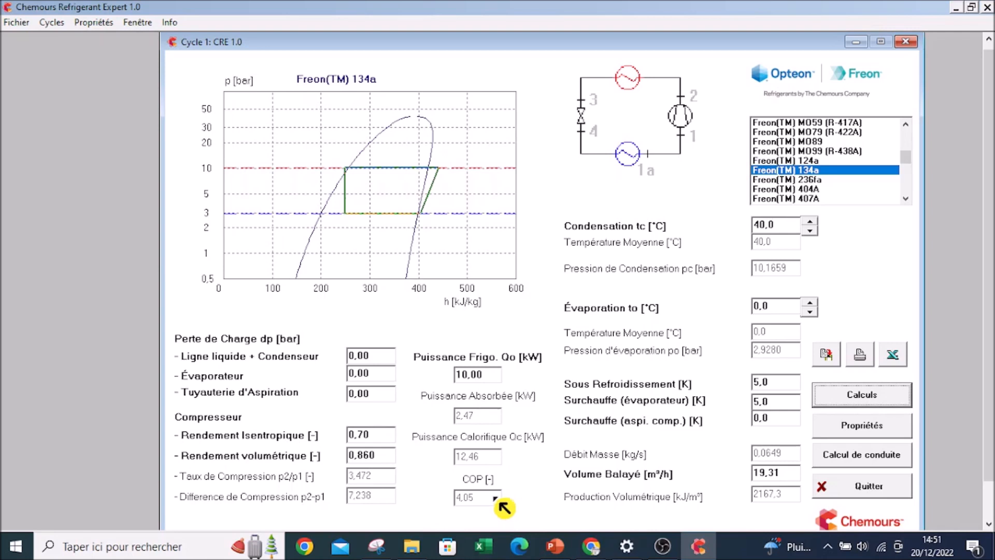
key(ctrl)
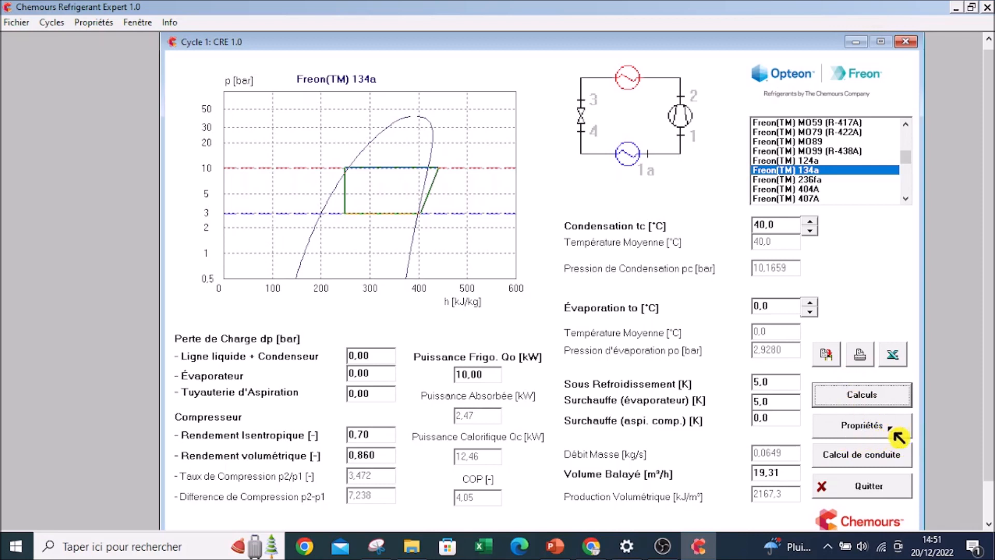
Examine the cycle properties table for the Freon 134a cycle points, moving it clear of the diagram, and close it
click(858, 425)
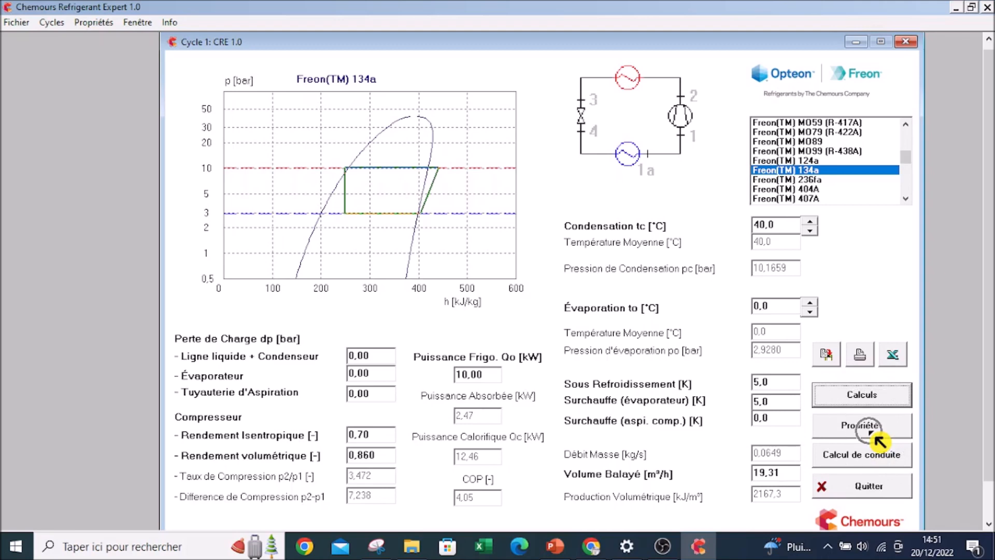
drag(459, 184, 316, 59)
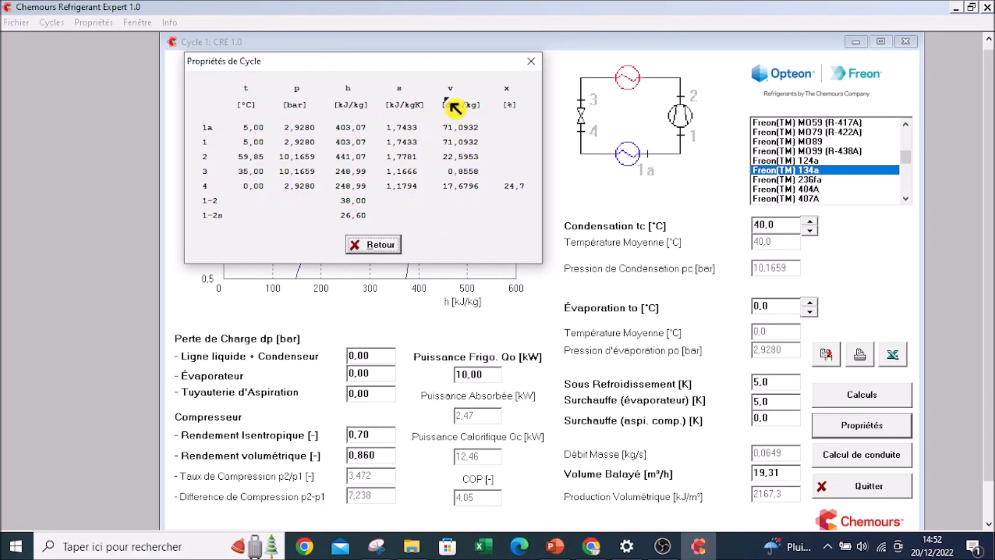
drag(395, 63, 251, 81)
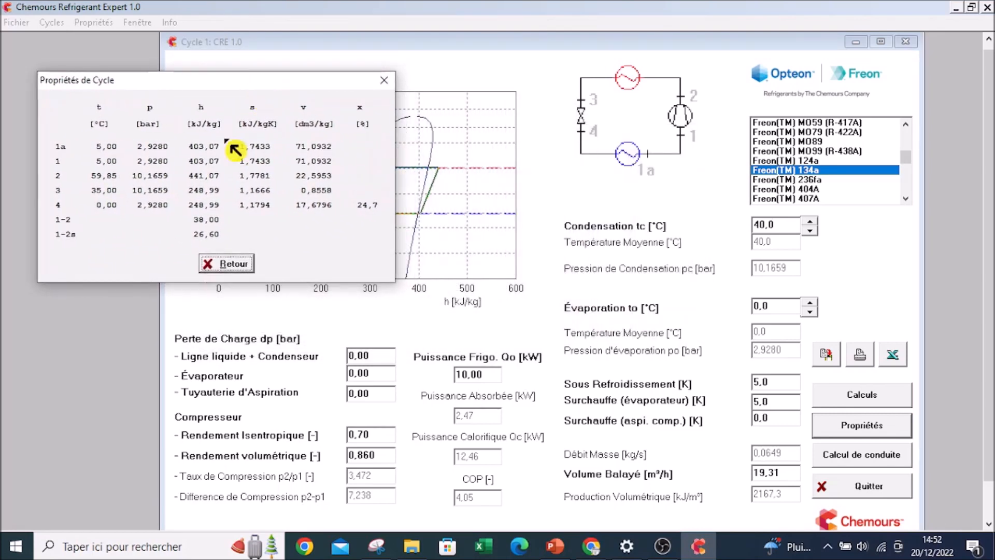
click(387, 79)
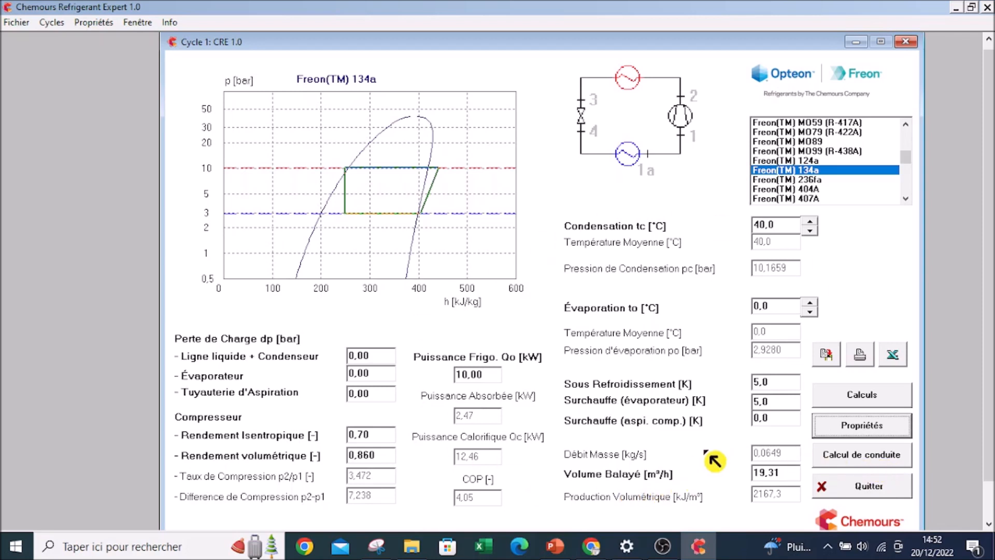
Open the pipe sizing calculation, compare the suction gas, liquid and compressed gas line results, and close it
click(890, 465)
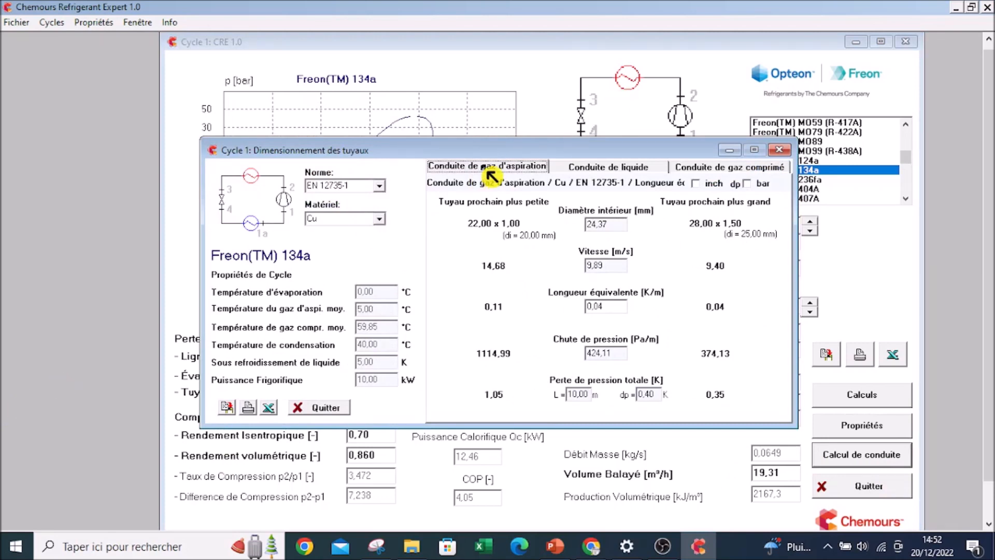
drag(493, 154, 461, 100)
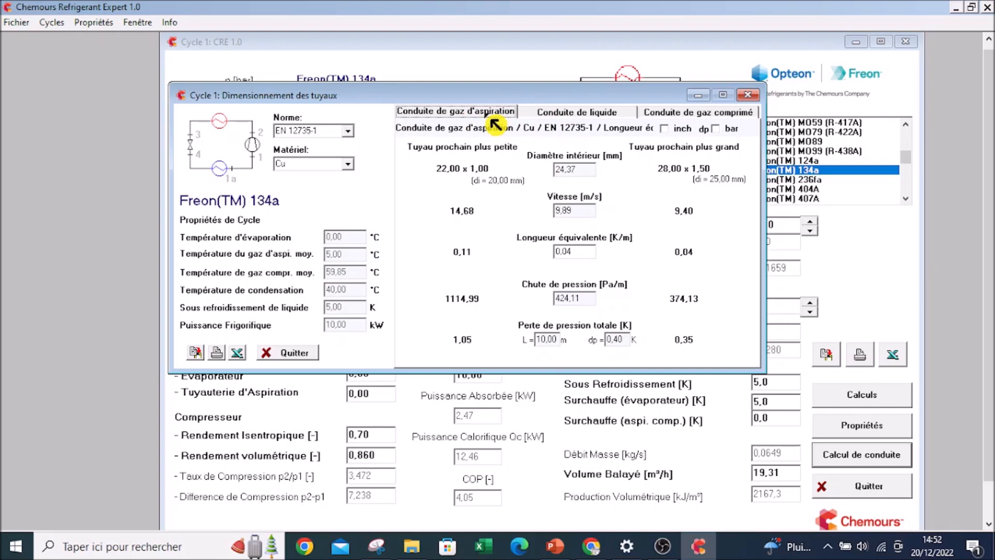
click(576, 115)
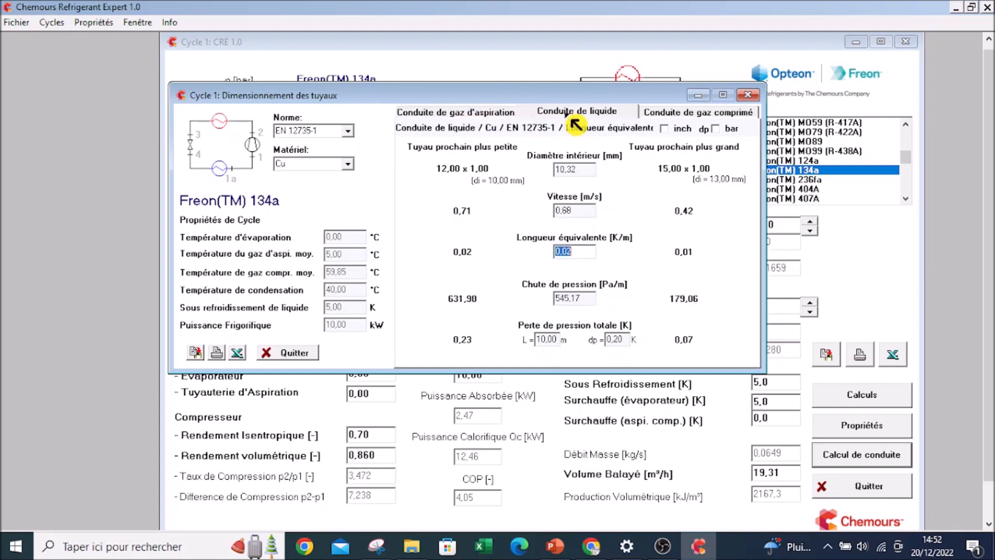
click(697, 114)
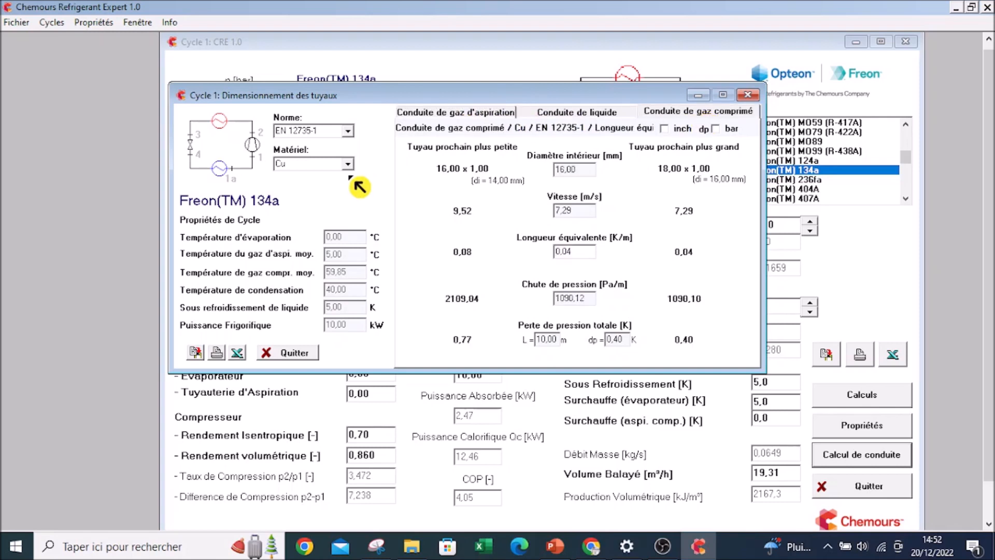
click(440, 114)
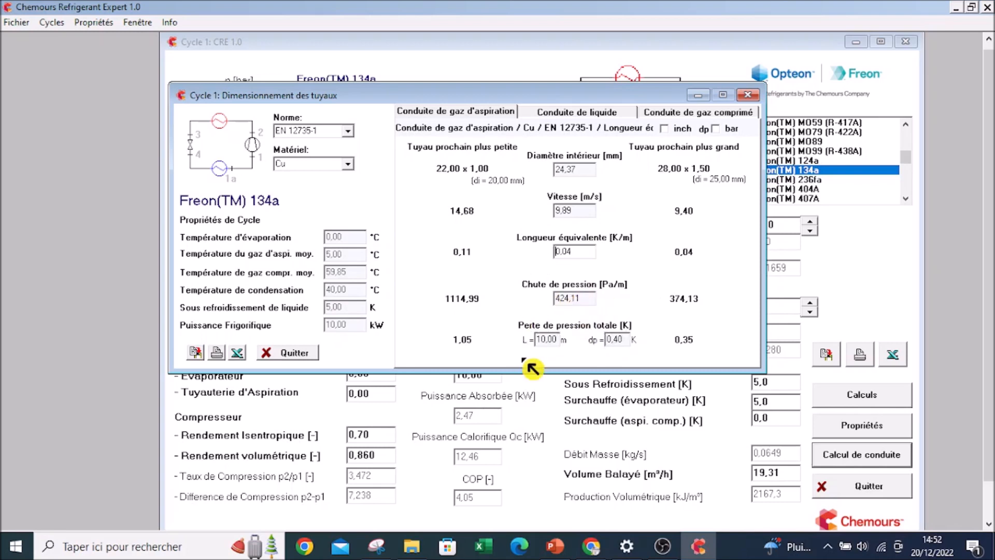
click(543, 338)
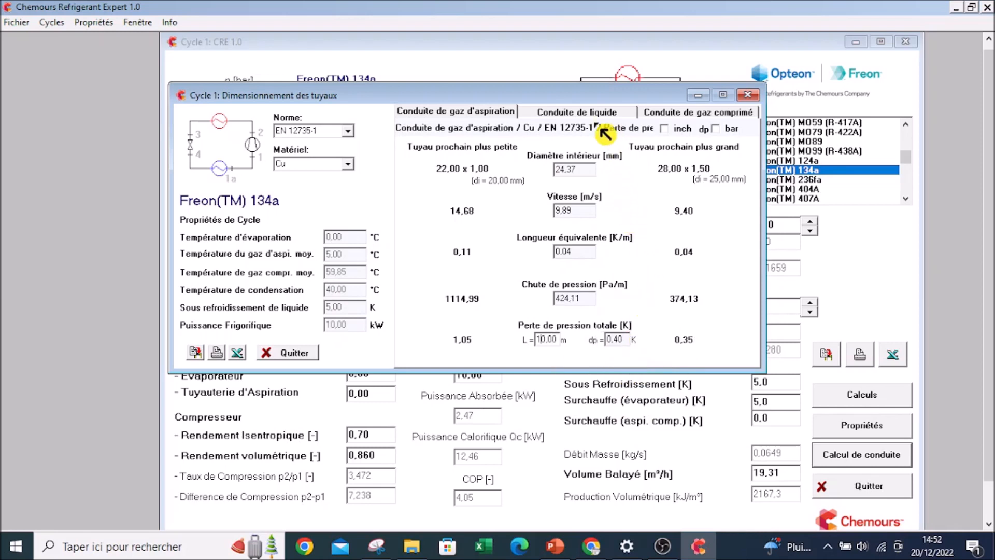
click(577, 114)
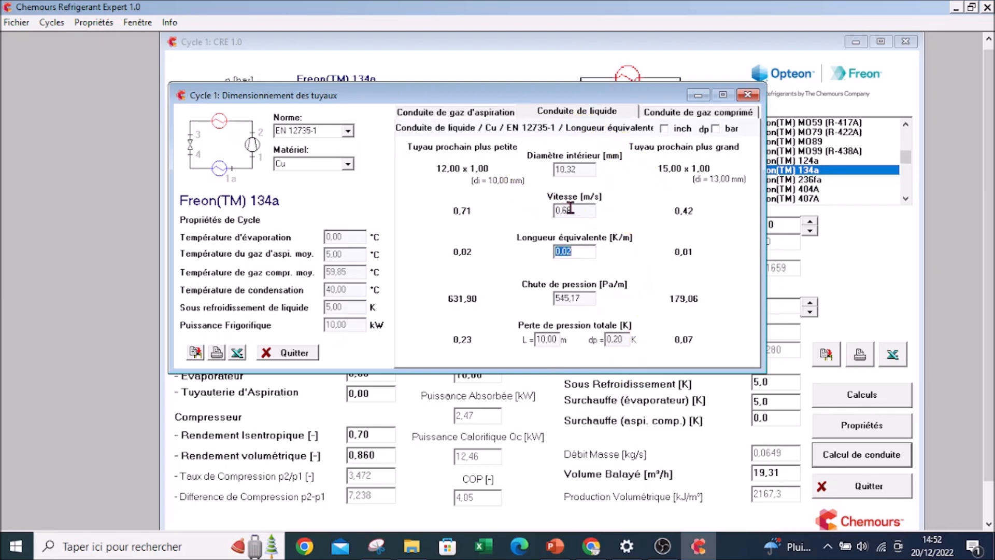
click(705, 114)
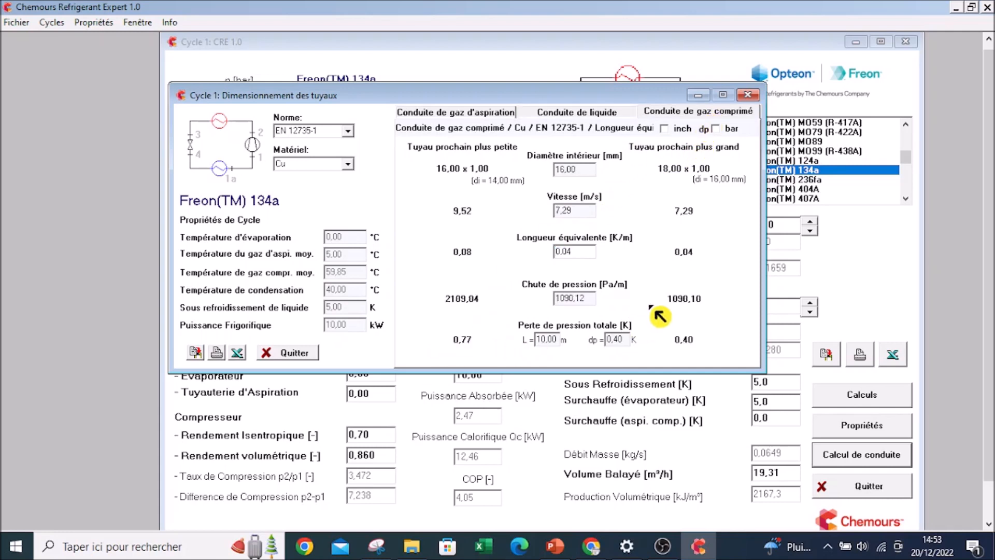
click(460, 112)
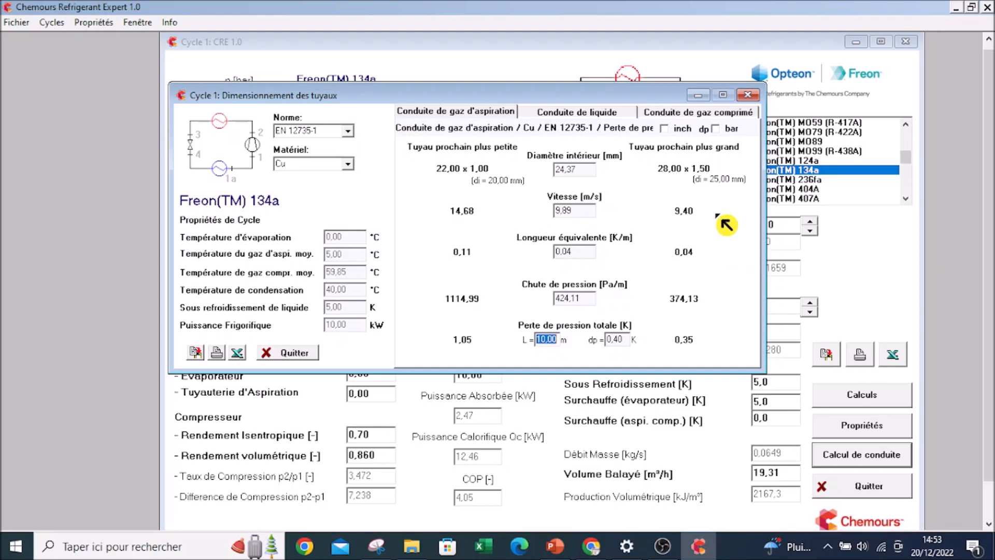
click(747, 96)
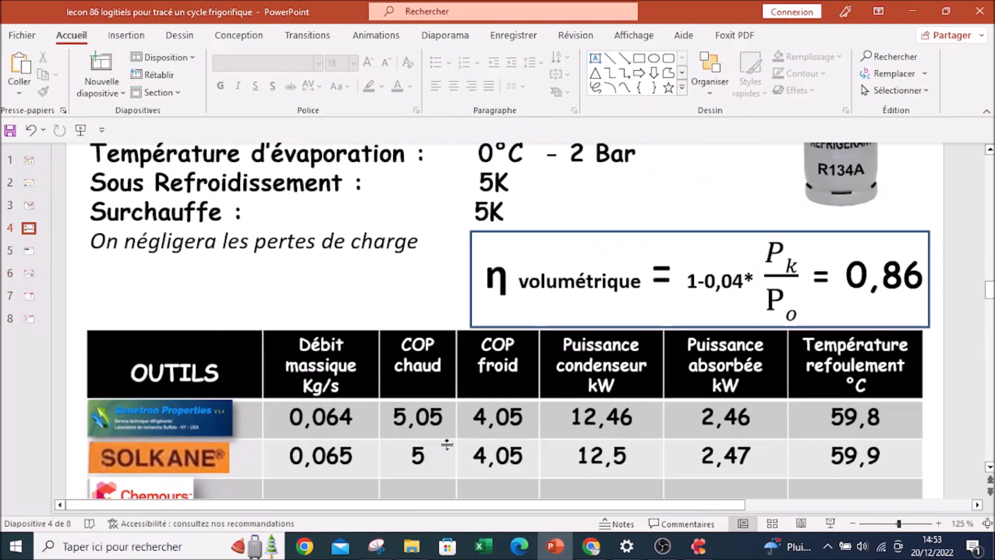
In the PowerPoint comparison table, fill the Chemours row with mass flow 0,0649 kg/s, condenser power 12,46 kW and absorbed power 2,47 kW
text(0,064)
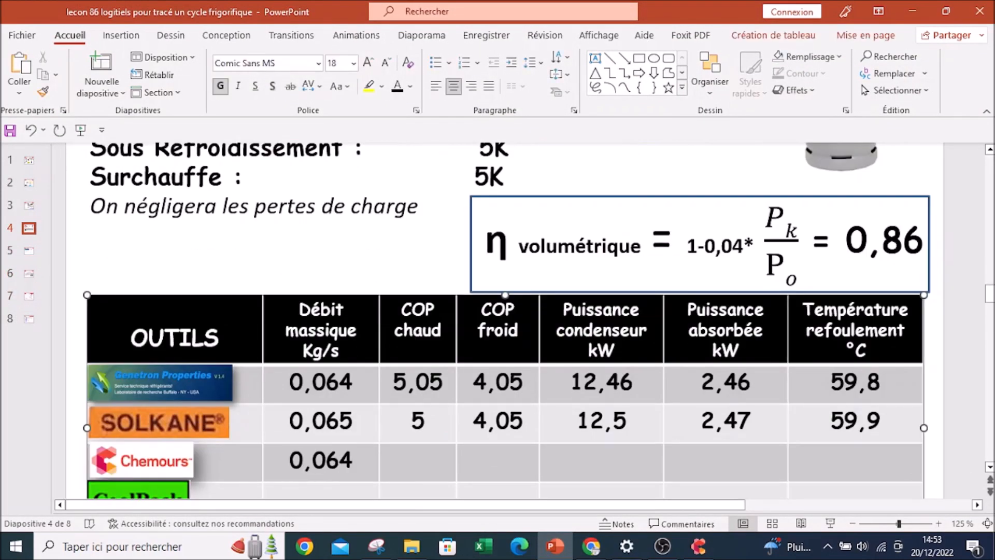
text(9)
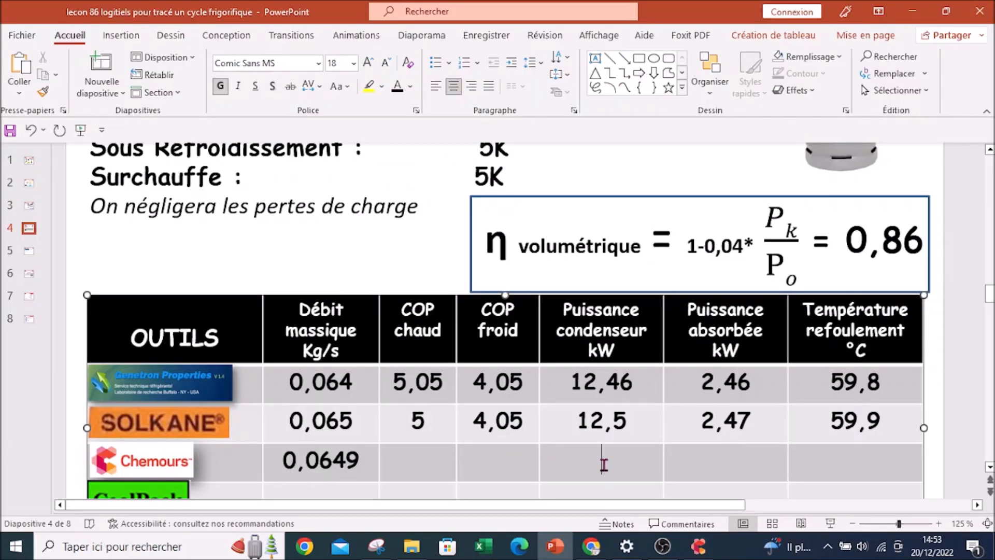
click(604, 462)
text(12)
key(Return)
key(BackSpace)
text(,46)
text(2,47)
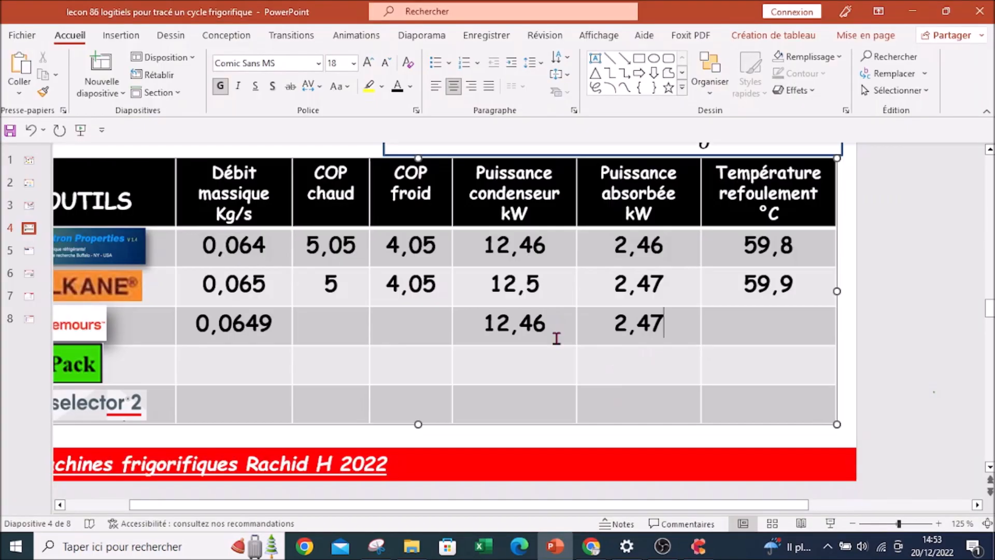
Complete the Chemours row with discharge temperature 59,85 °C, COP chaud 5 and COP froid 4,05, and show the slide full screen
text(59,85)
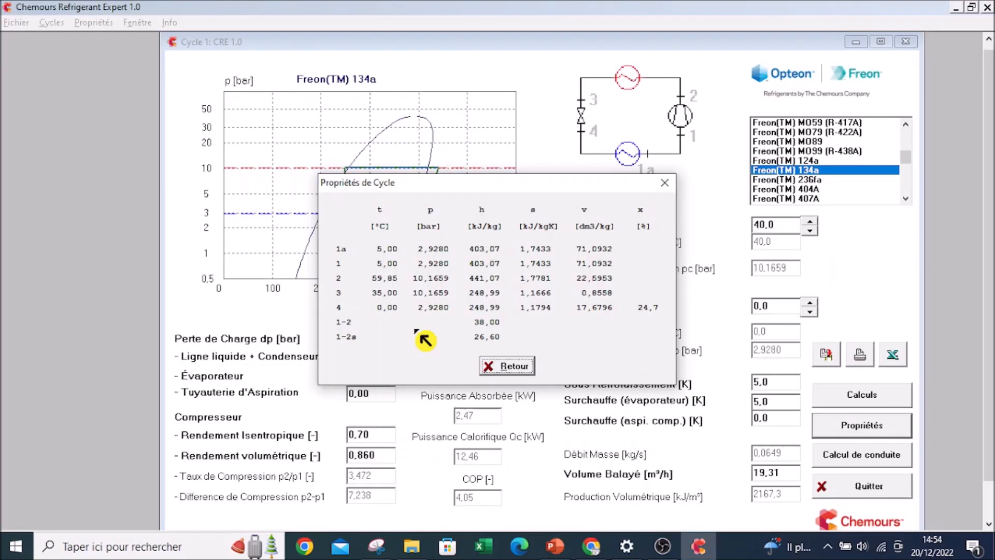
click(511, 365)
click(338, 326)
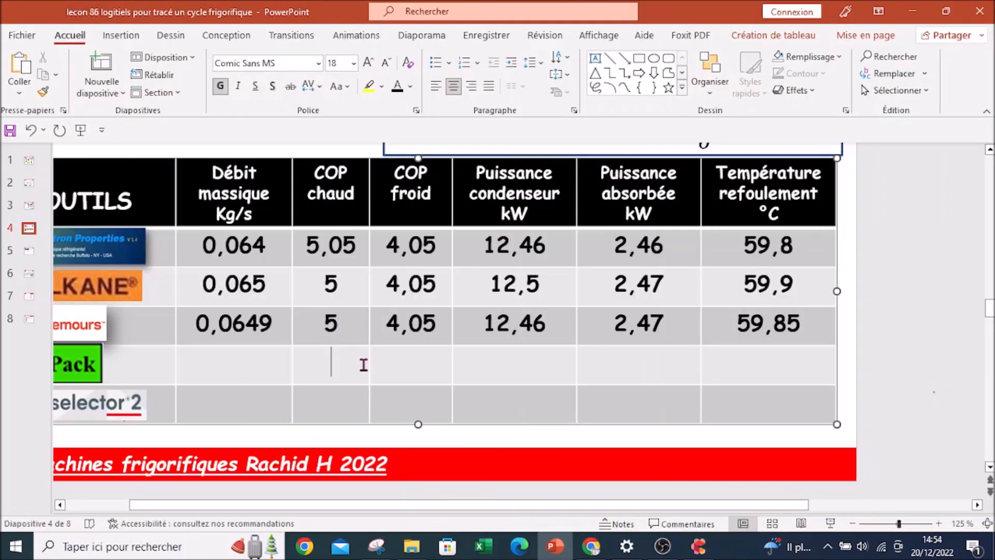
click(832, 523)
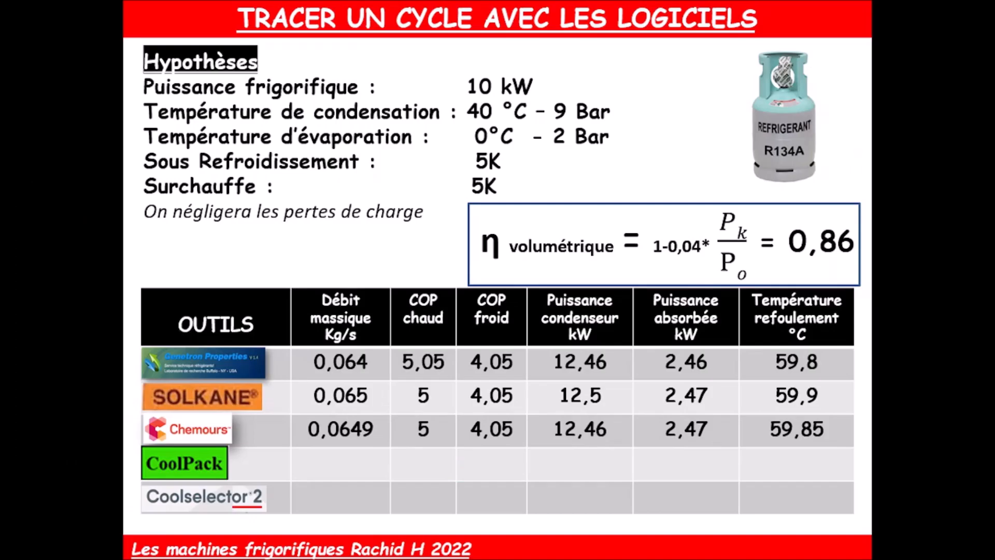